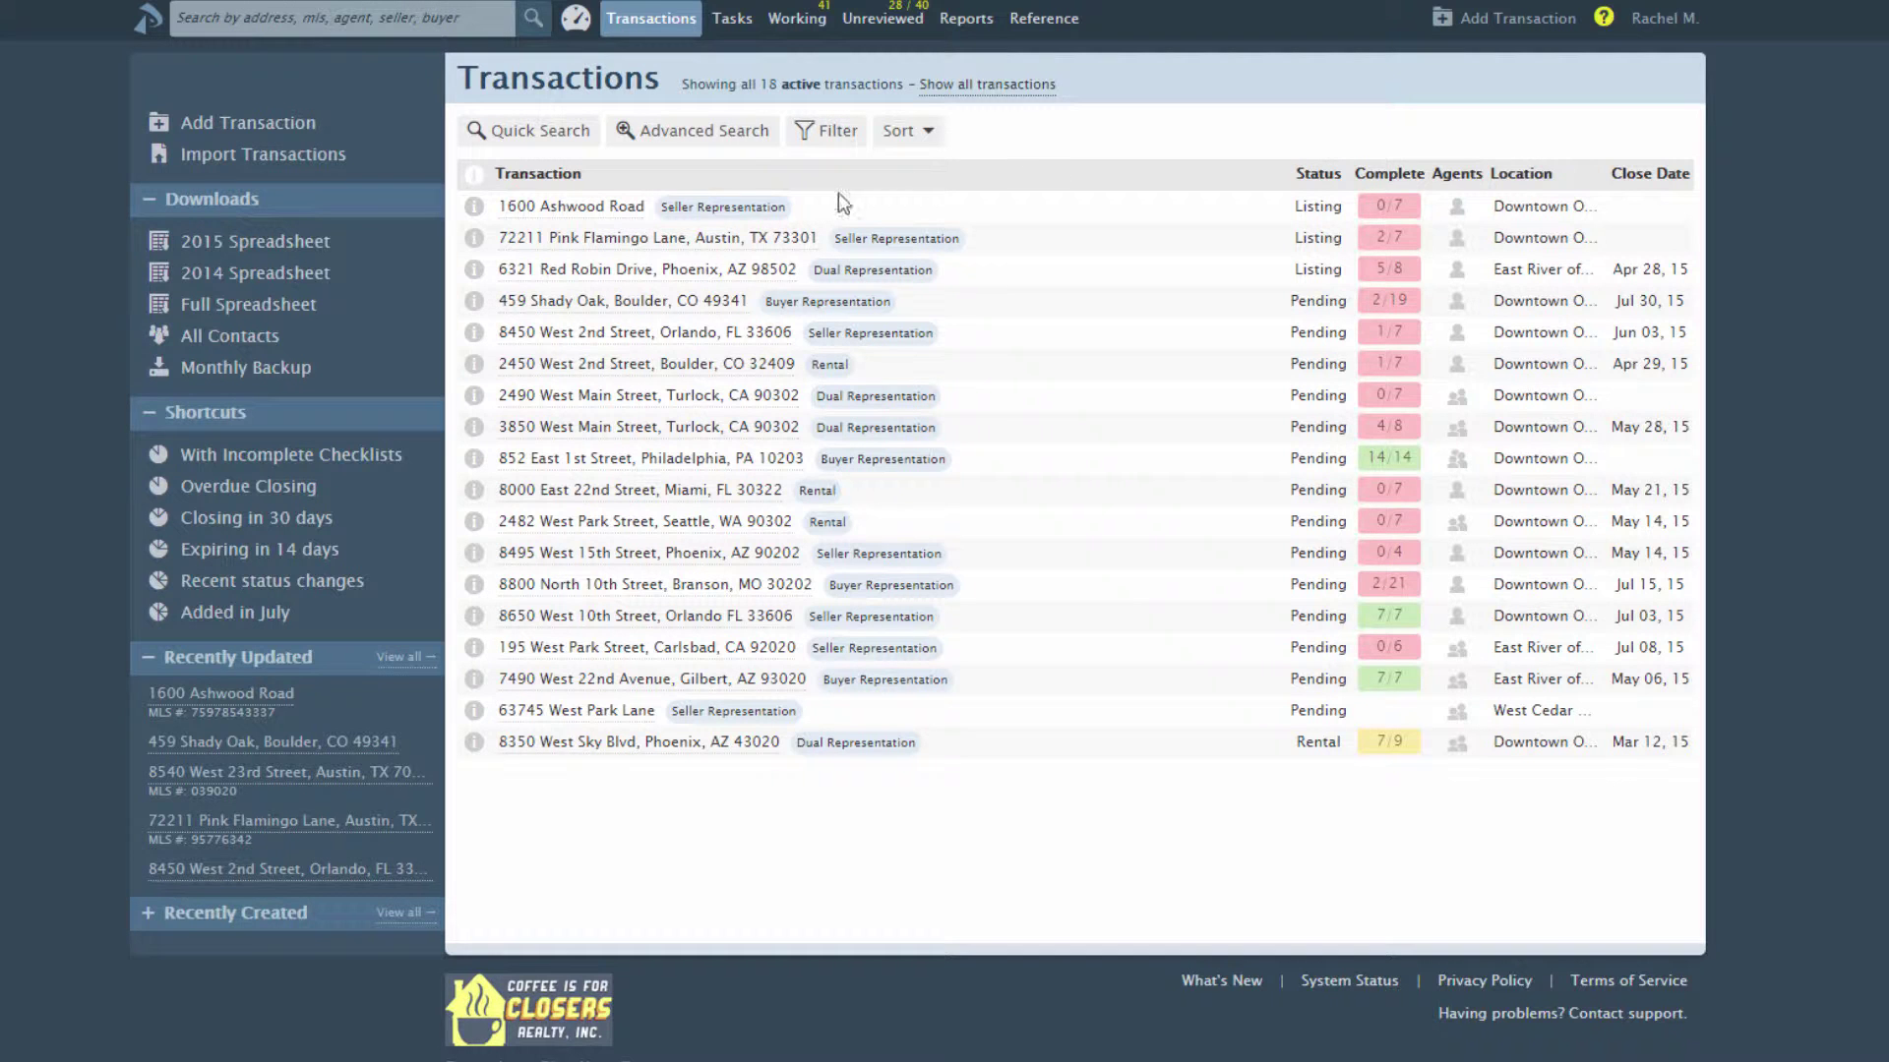
drag(634, 215, 619, 217)
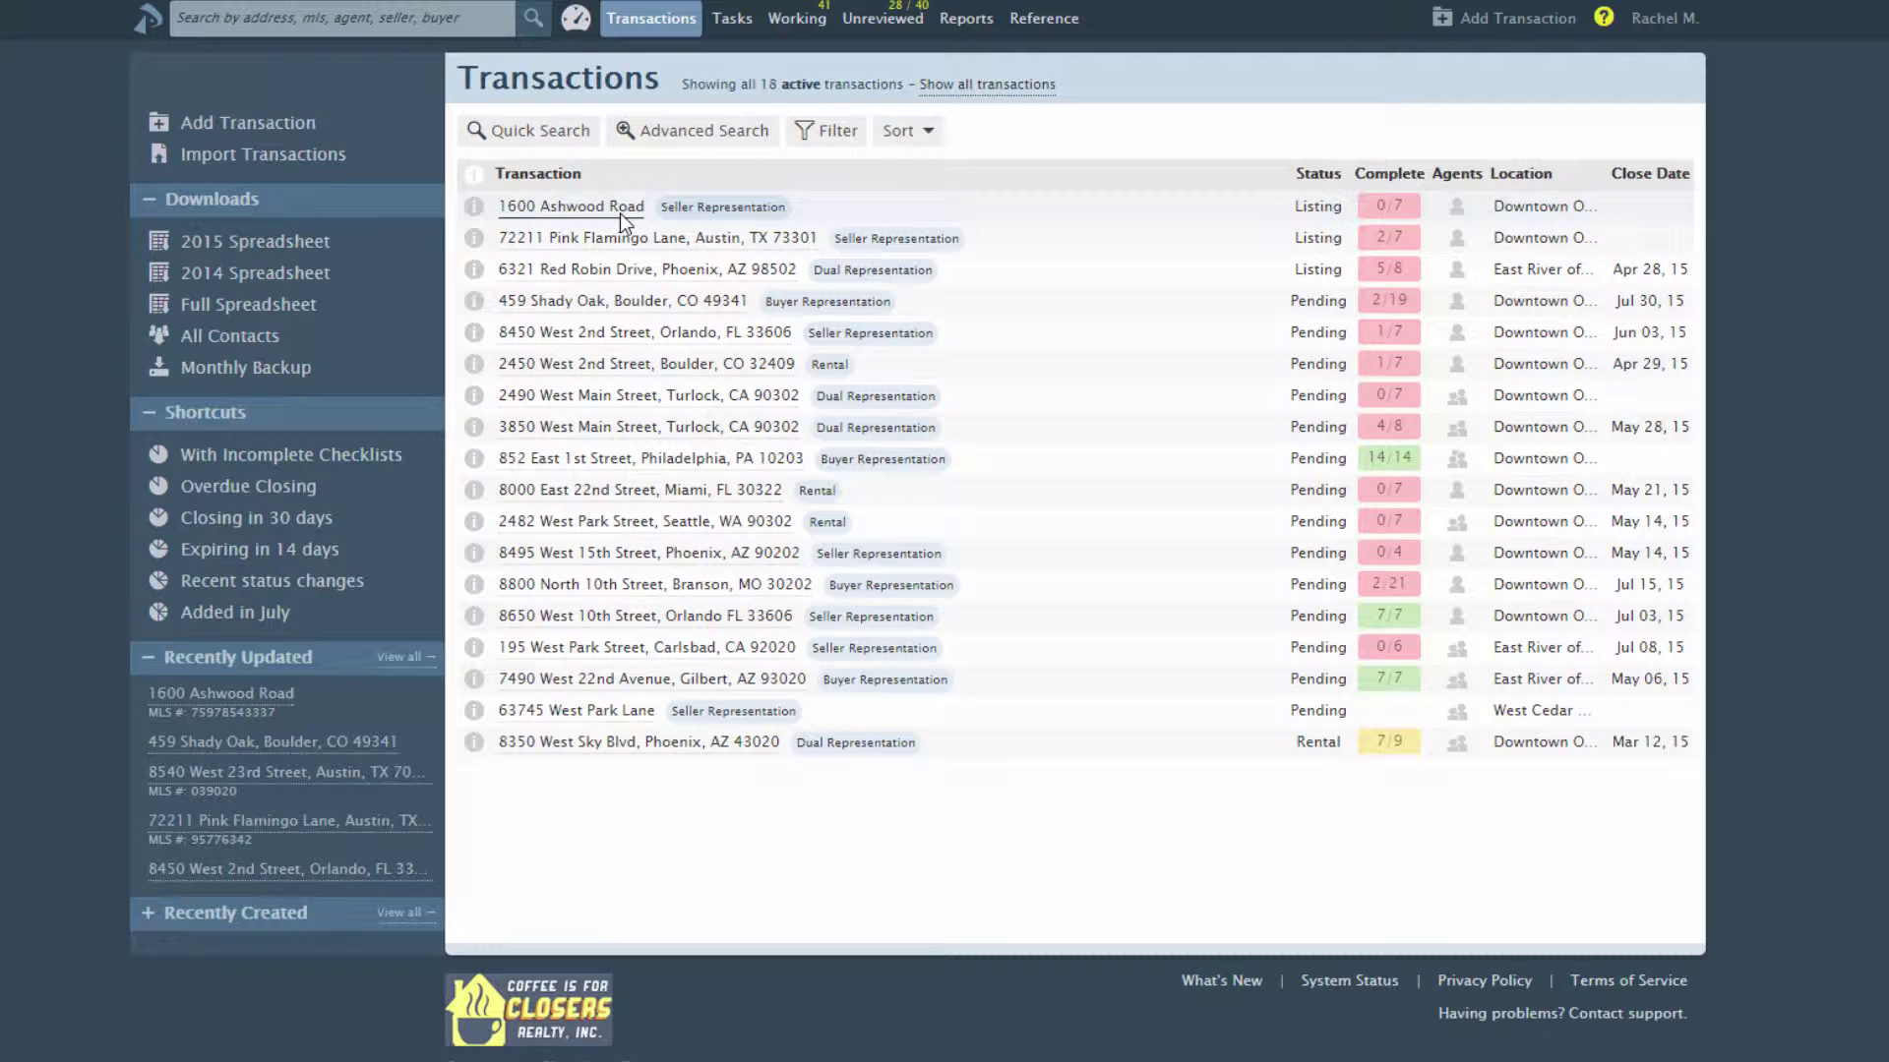
click(620, 215)
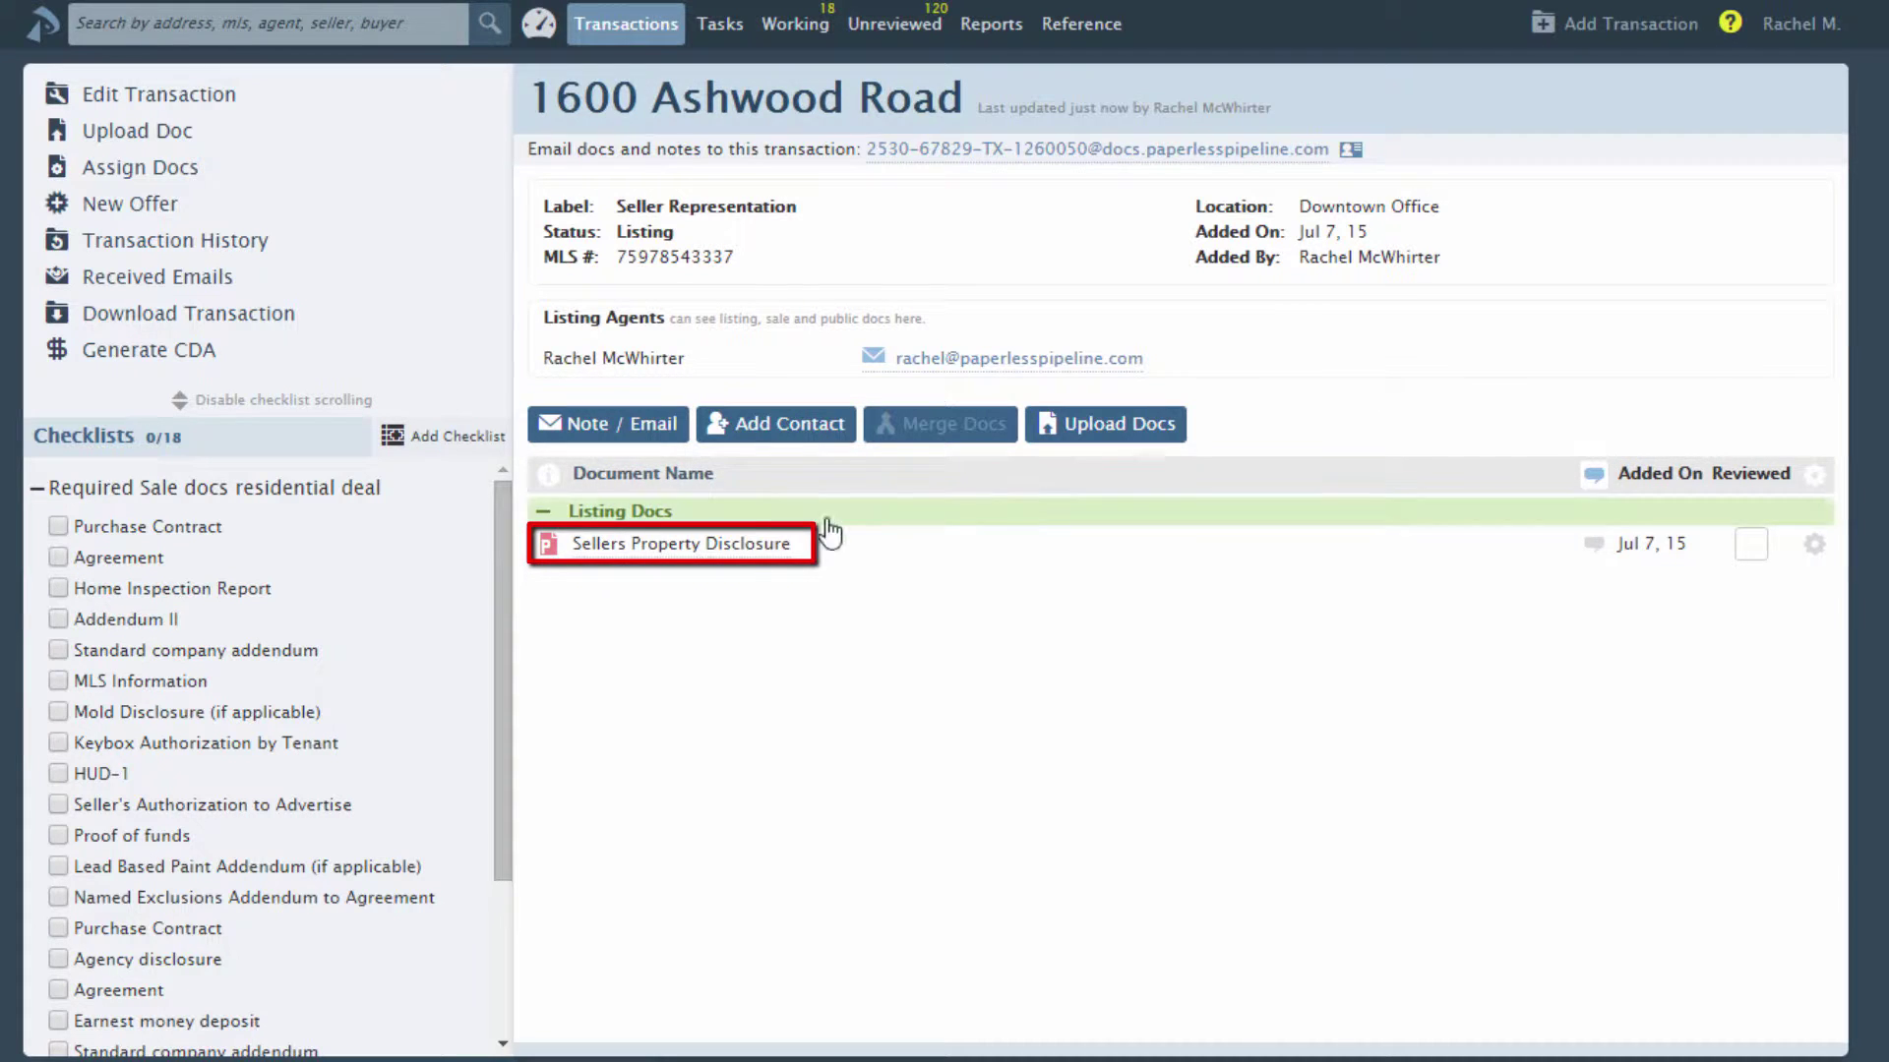
click(751, 545)
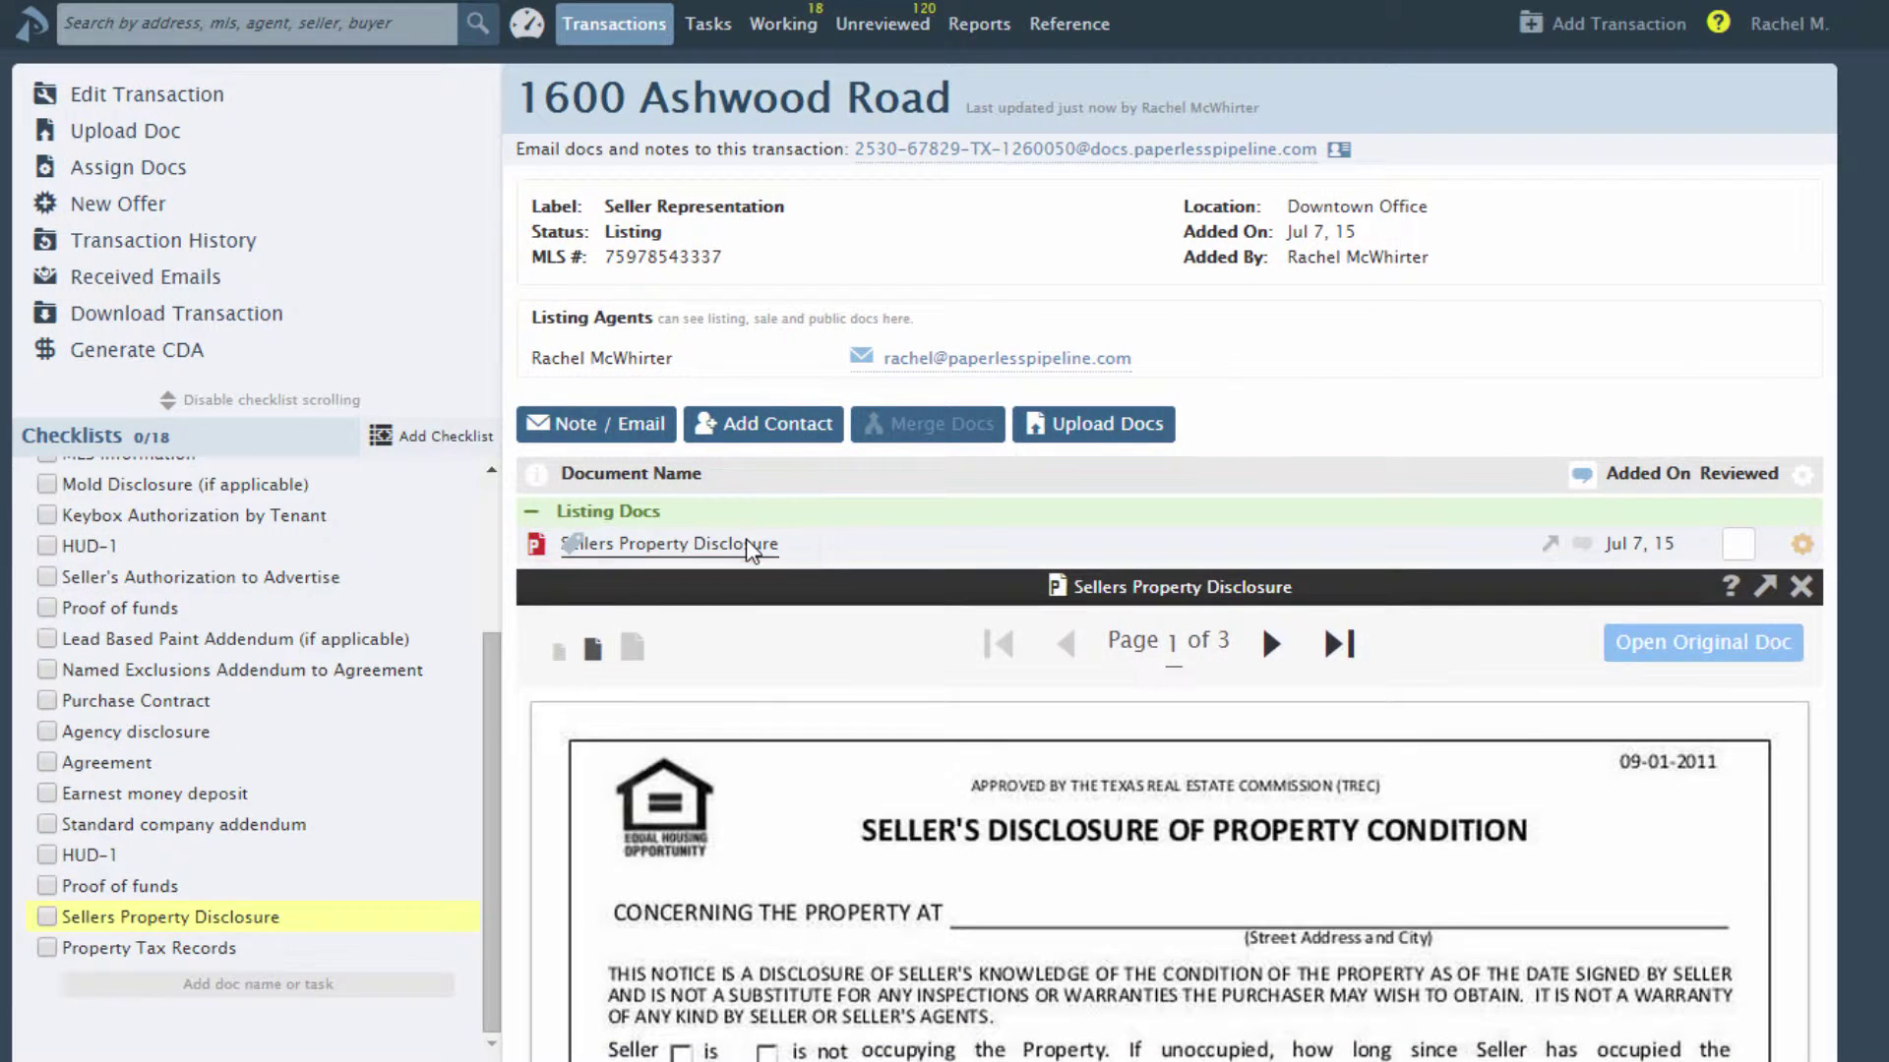